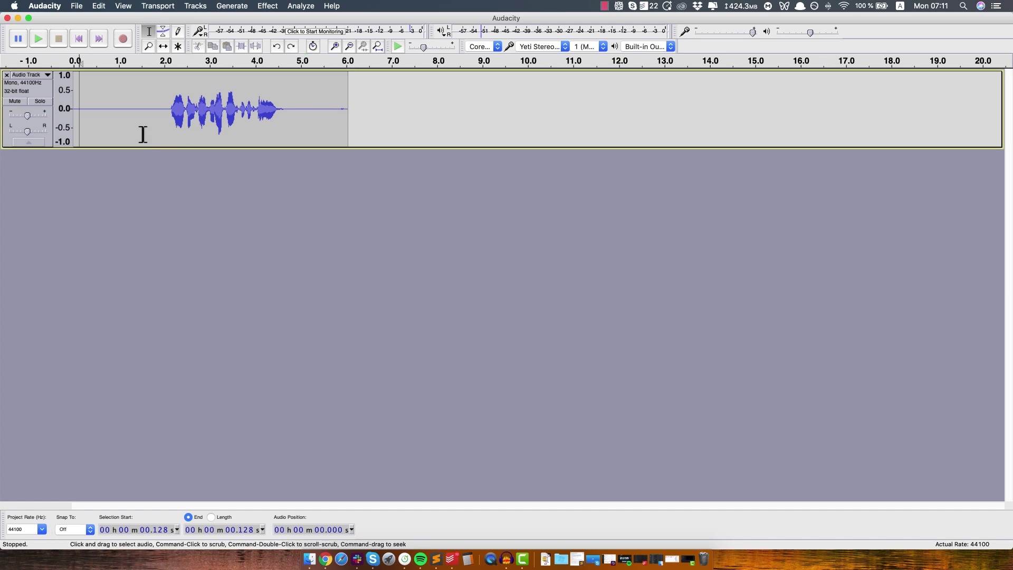
Probe positions between 0.46 s and 1.14 s to find where the lead-in noise ends, then play from the start
left_click(117, 103)
left_click(96, 109)
left_click(135, 110)
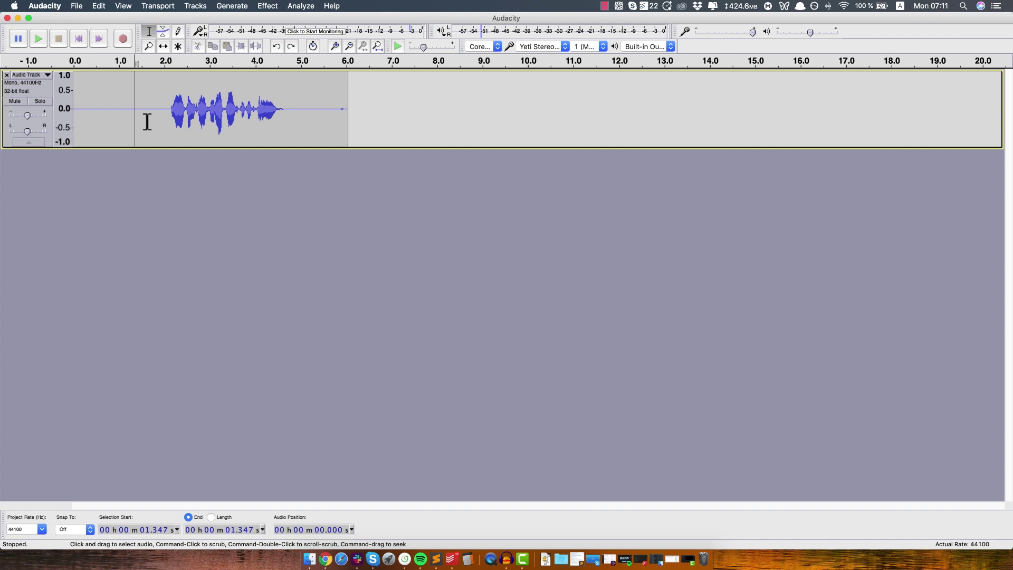
left_click(107, 100)
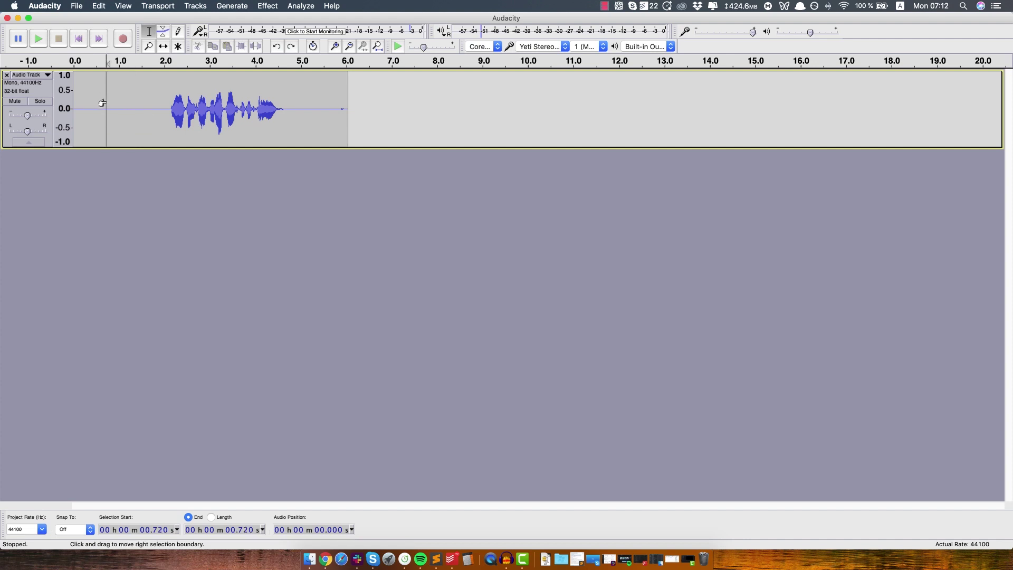
left_click(124, 102)
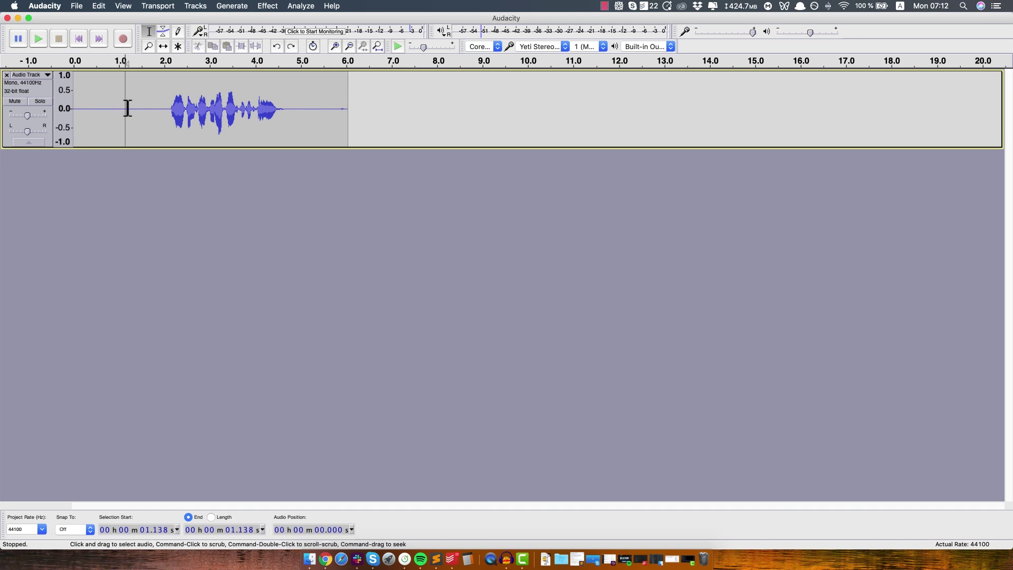
left_click(114, 108)
left_click(135, 107)
left_click(76, 102)
key("space")
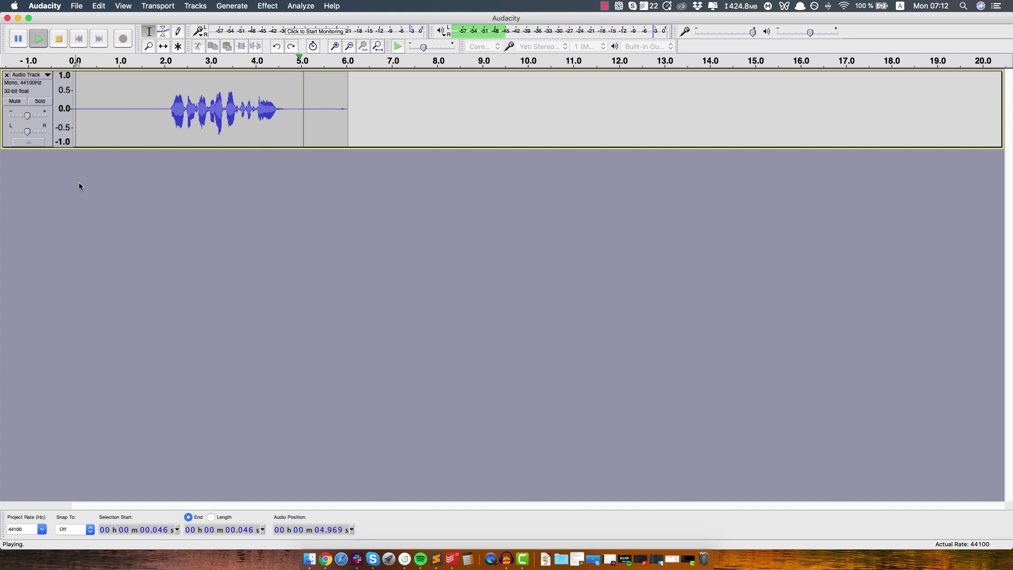
key("space")
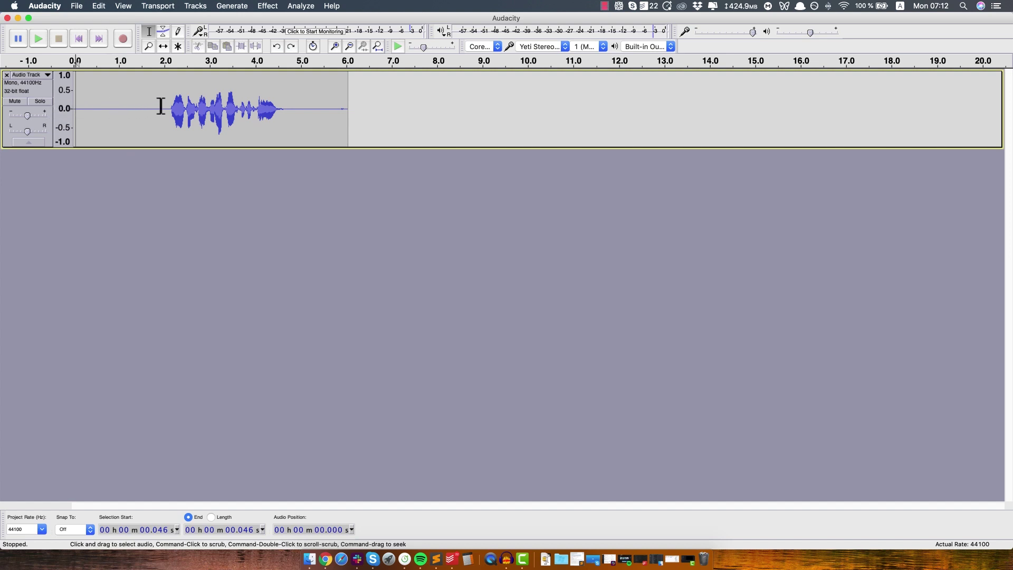
Select the noise-only lead-in from 0 to 2 seconds, redoing an initial 0–1.95 s selection
left_click_drag(161, 106, 54, 101)
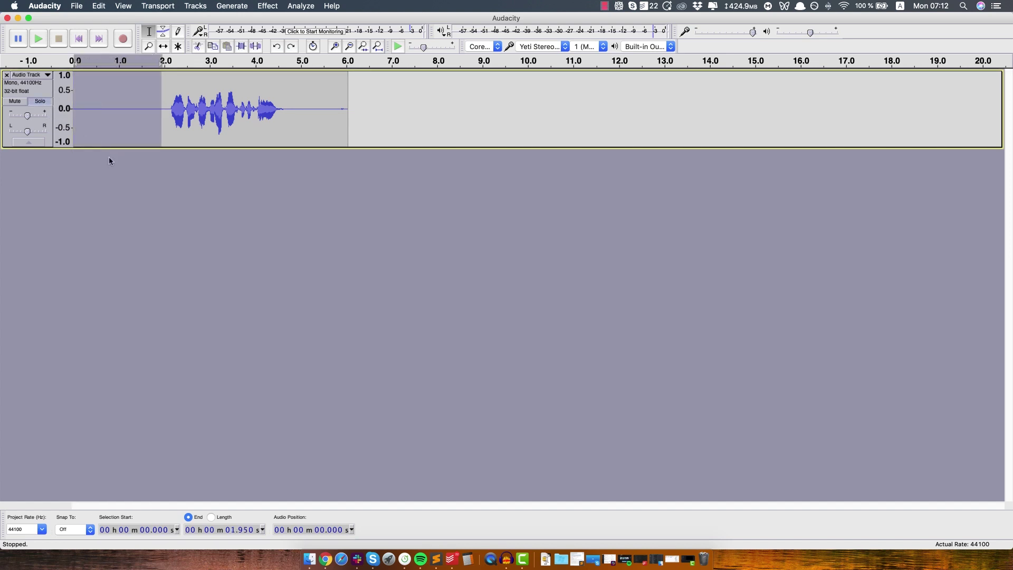
left_click(136, 127)
left_click_drag(163, 104, 68, 101)
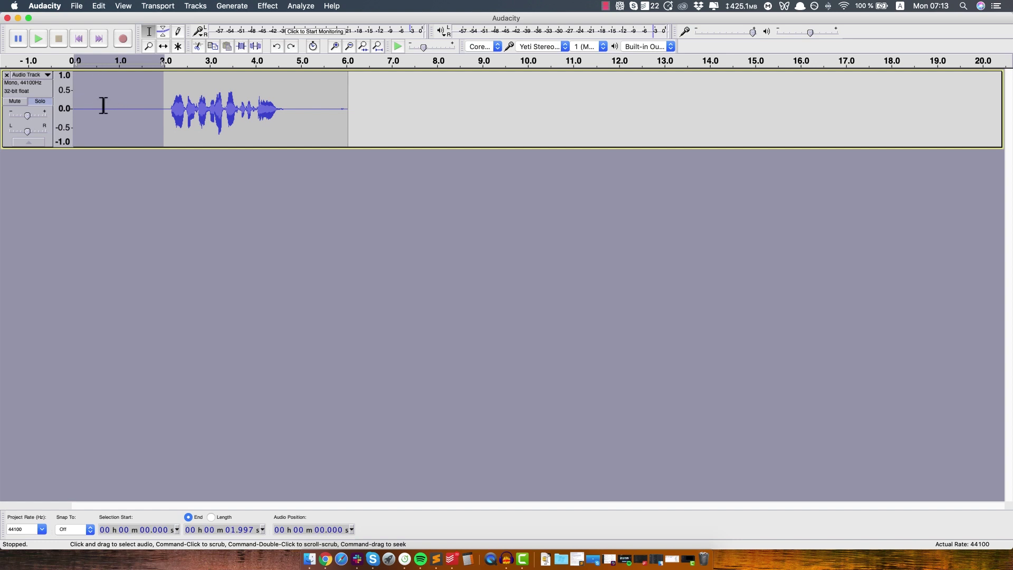
Capture a noise profile from the selected lead-in using Effect > Noise Reduction's Get Noise Profile
left_click(268, 6)
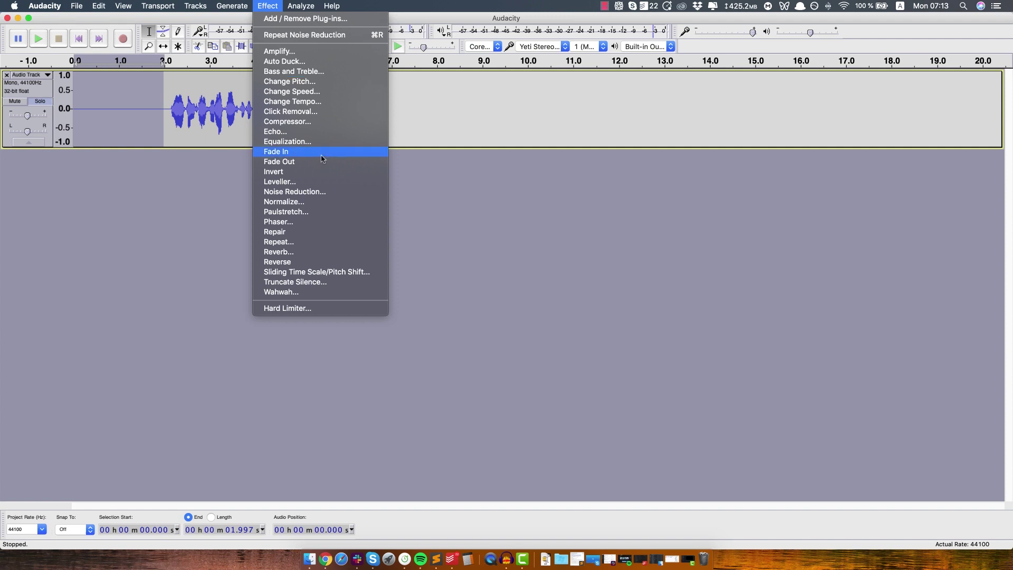
left_click(301, 195)
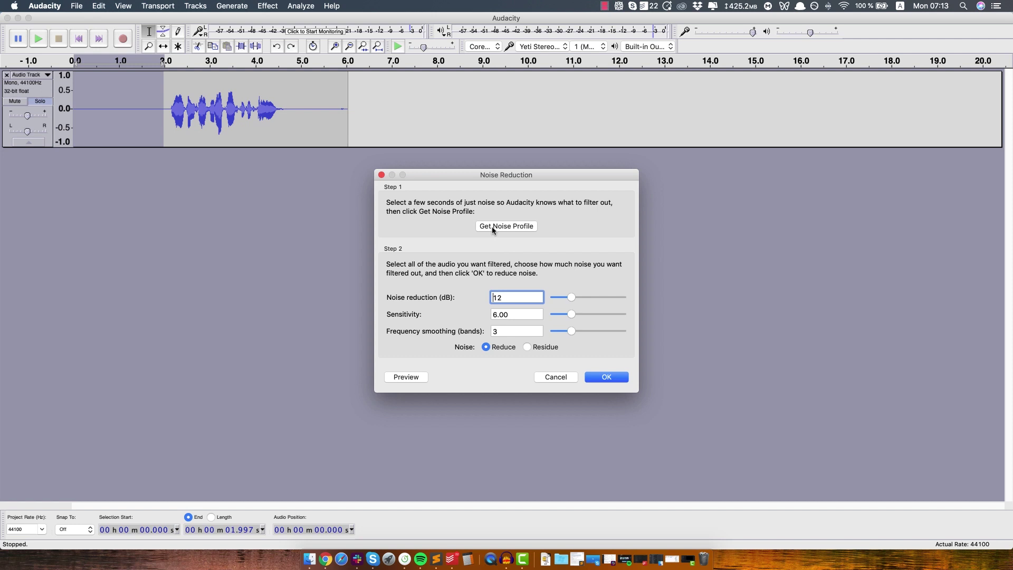
left_click(507, 228)
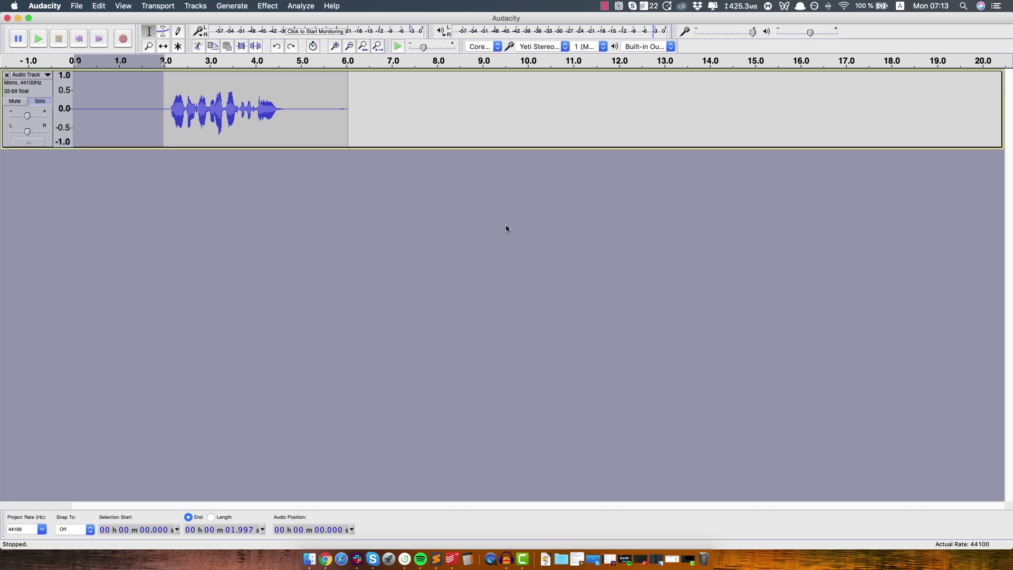
Clear the lead-in selection and select the whole clip from 0 to 6.037 s
left_click(108, 96)
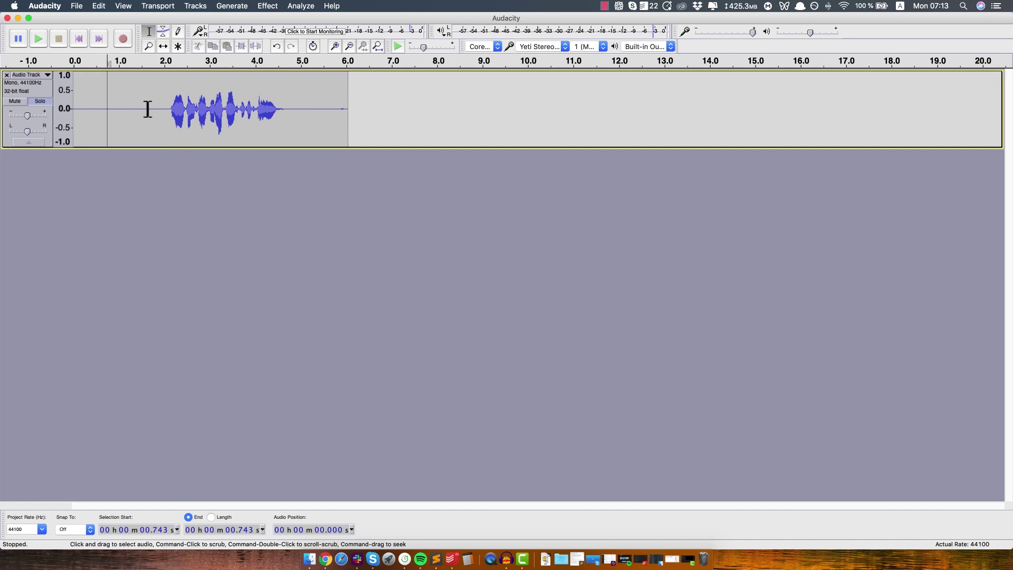
left_click(95, 114)
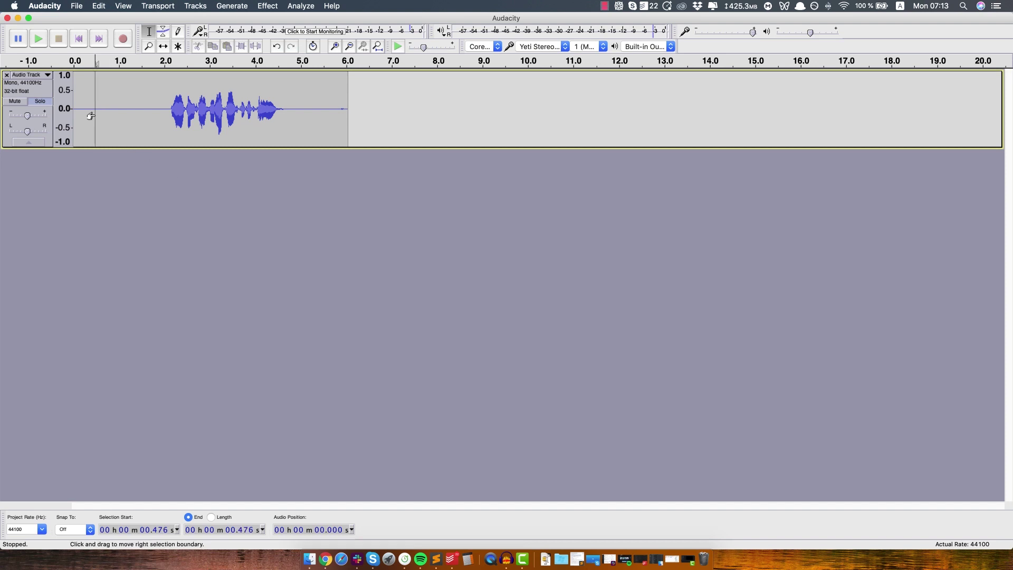
left_click_drag(356, 106, 101, 105)
left_click(113, 110)
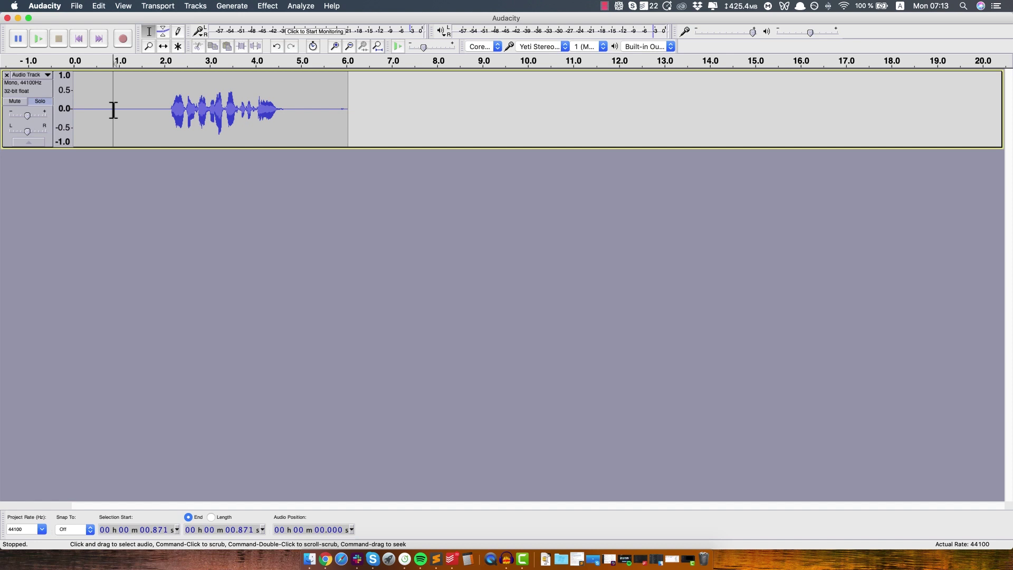
double_click(114, 109)
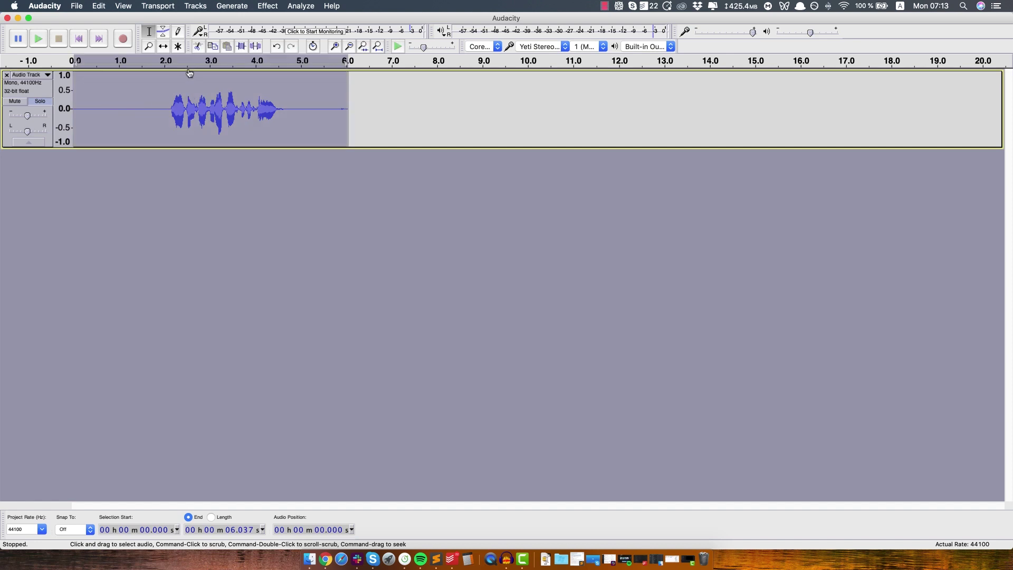
In Noise Reduction, try 0, 20 and 24 dB, settling on 15 dB with sensitivity 6.00 and smoothing 3
left_click(268, 6)
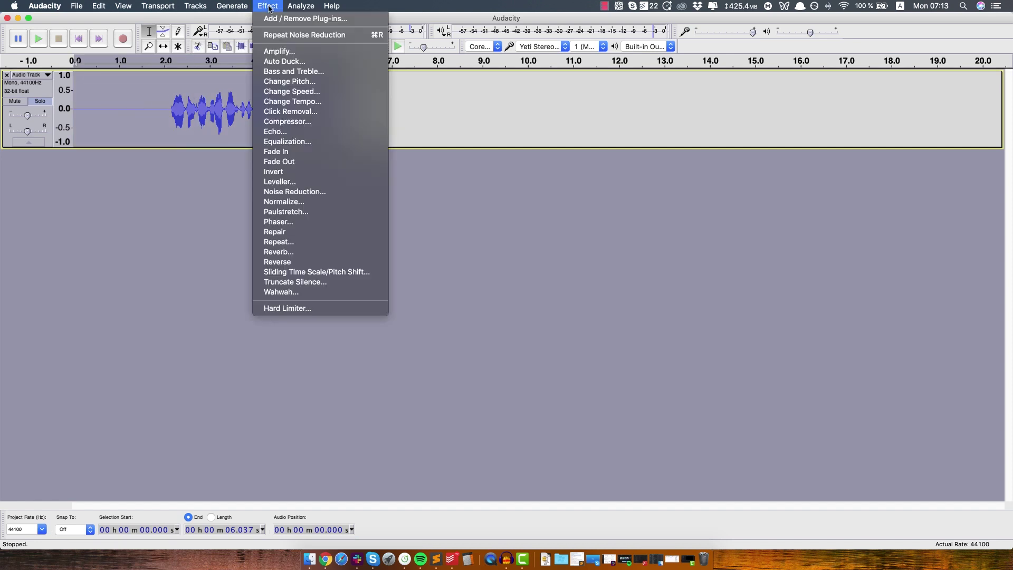
left_click(319, 192)
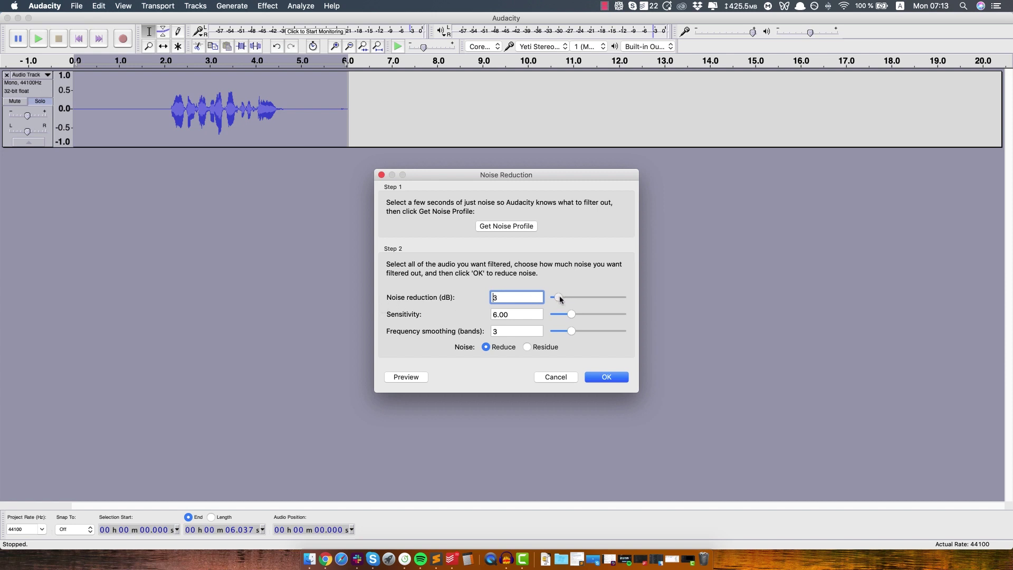
left_click_drag(571, 299, 573, 300)
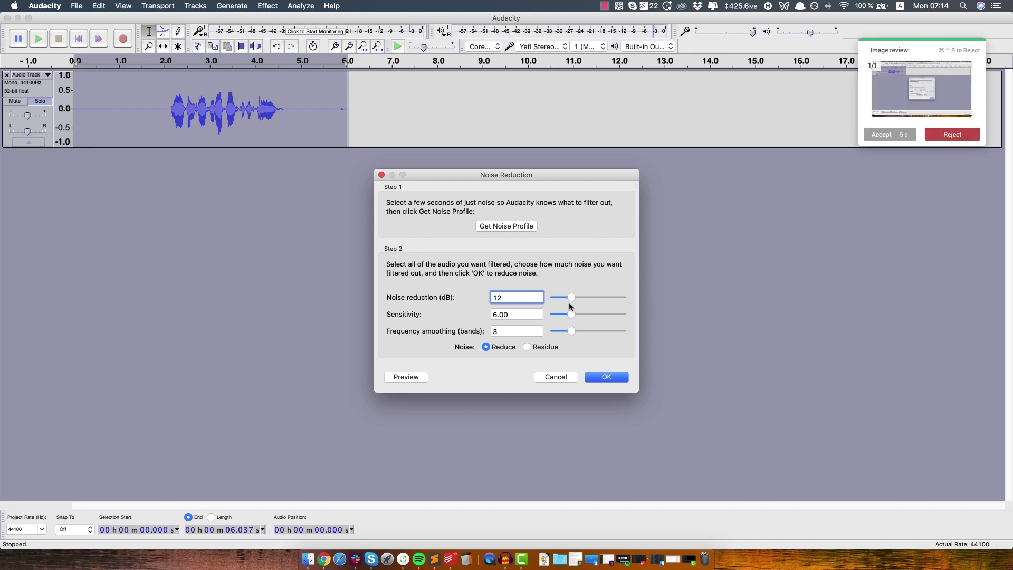
left_click(893, 134)
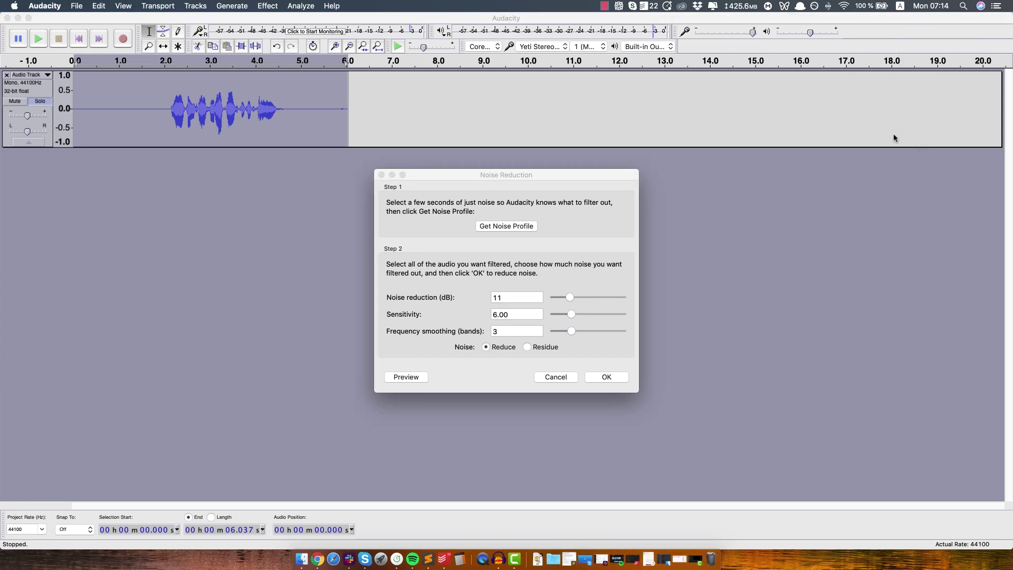
left_click_drag(552, 299, 547, 300)
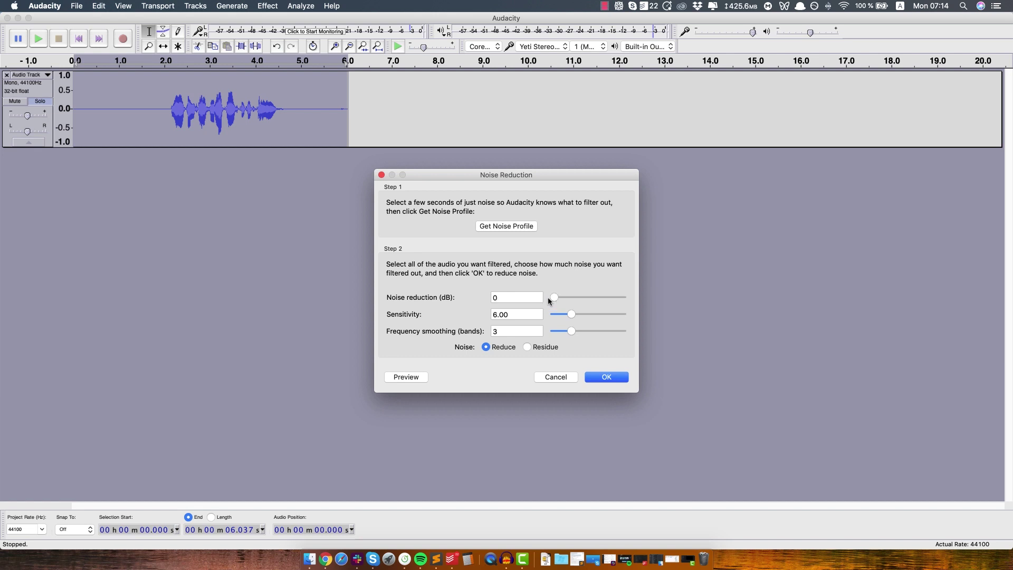
left_click_drag(553, 296, 581, 295)
left_click_drag(597, 298, 584, 303)
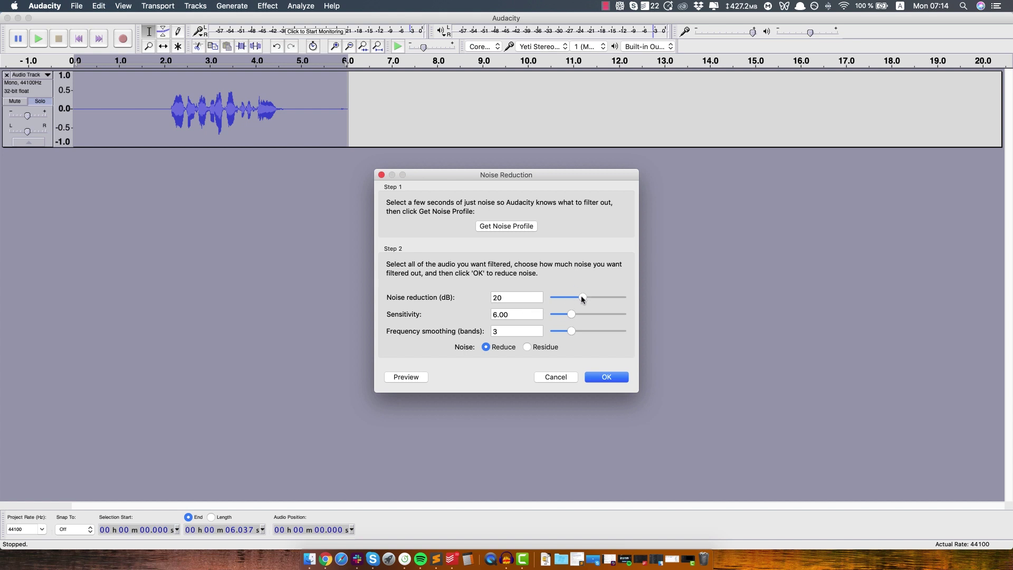
left_click_drag(582, 297, 588, 302)
left_click_drag(596, 300, 574, 300)
Apply the 15 dB noise reduction to the whole clip and play the cleaned recording from the start
left_click(601, 382)
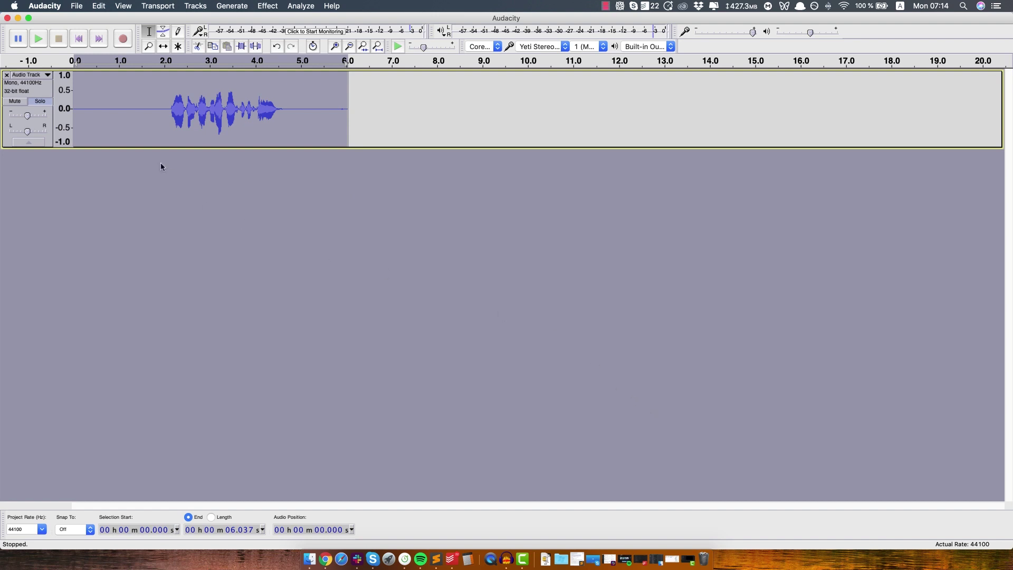
left_click(83, 108)
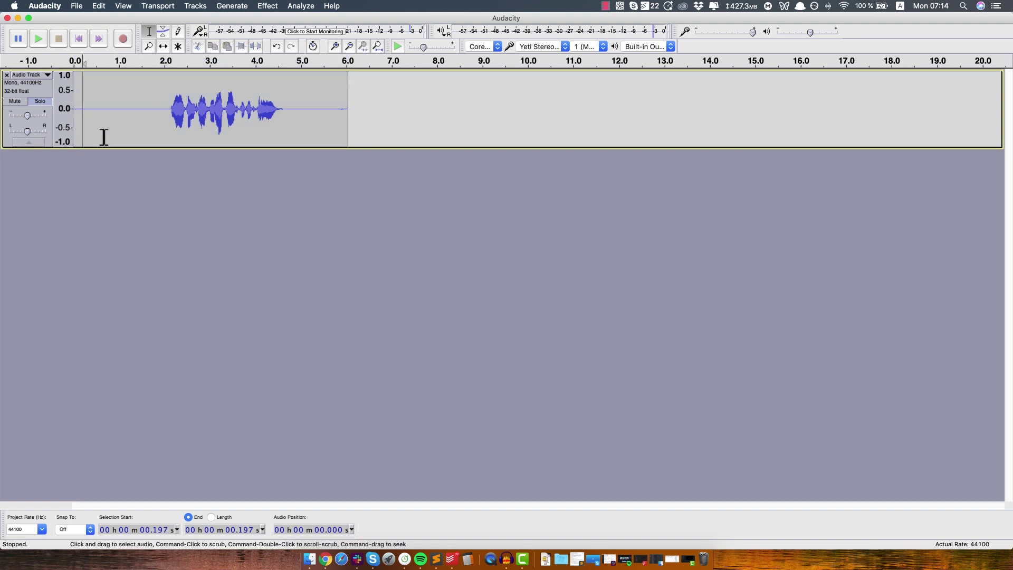
key("space")
left_click(137, 103)
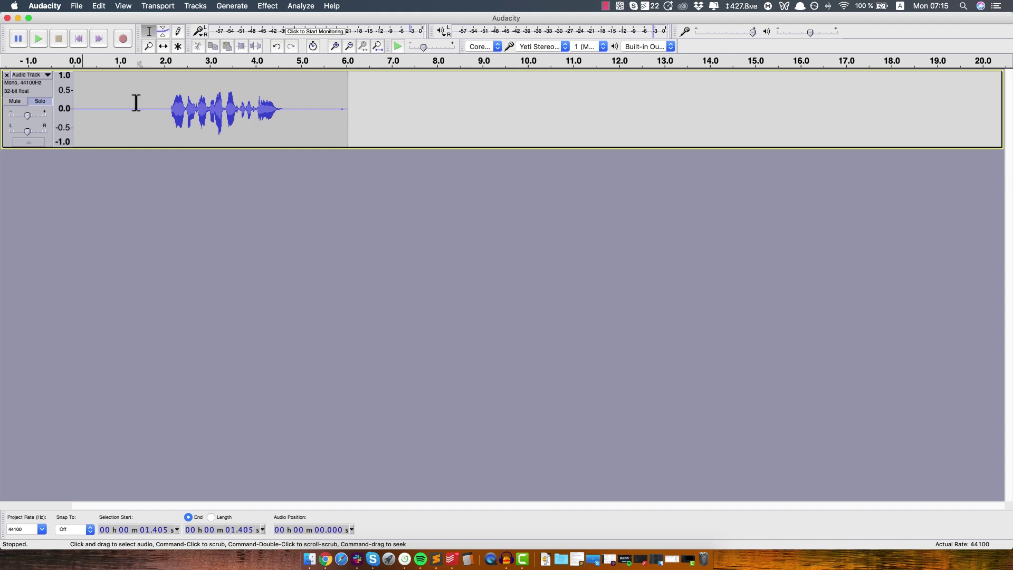